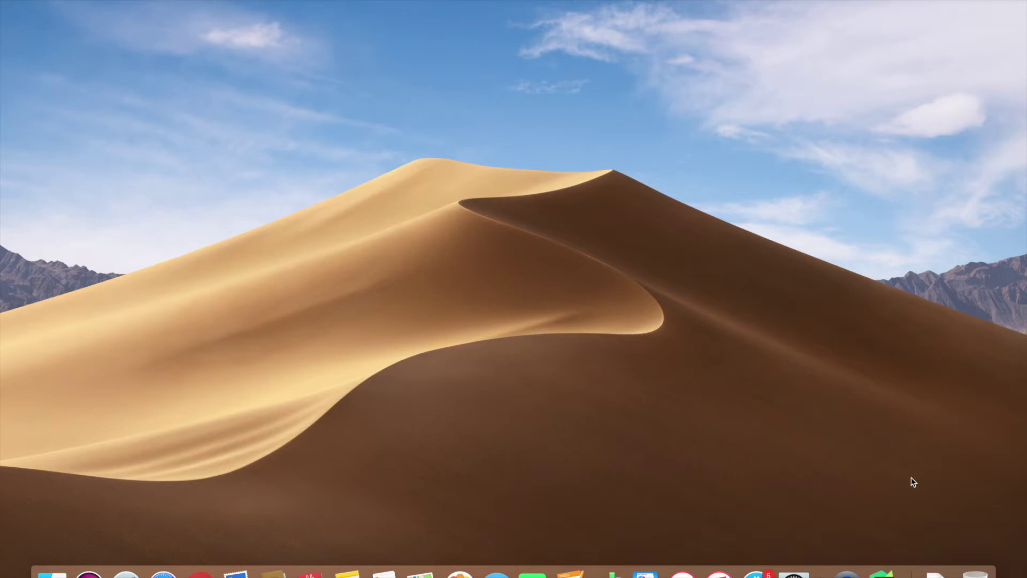
Step: Launch PyCharm Edu from the Dock to reach its welcome screen
left_click(883, 570)
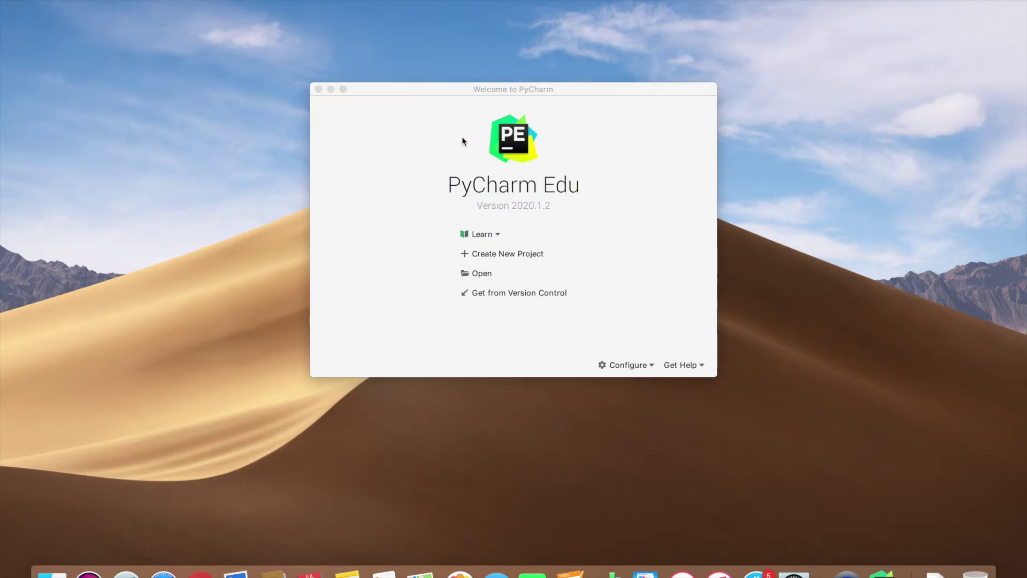
Step: Create project 'Test' with a new virtualenv based on Python 3.8
left_click(507, 259)
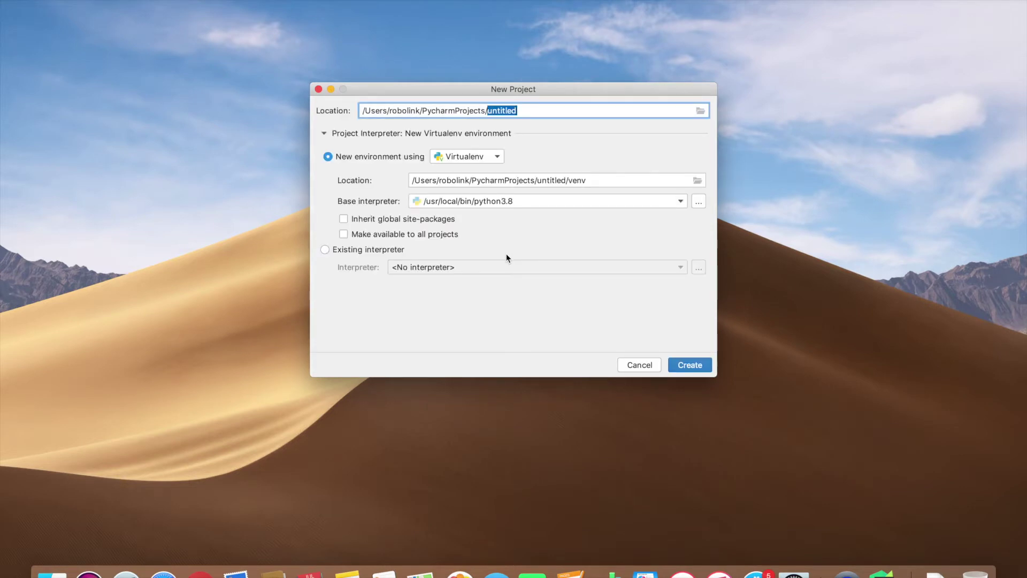
type("Test")
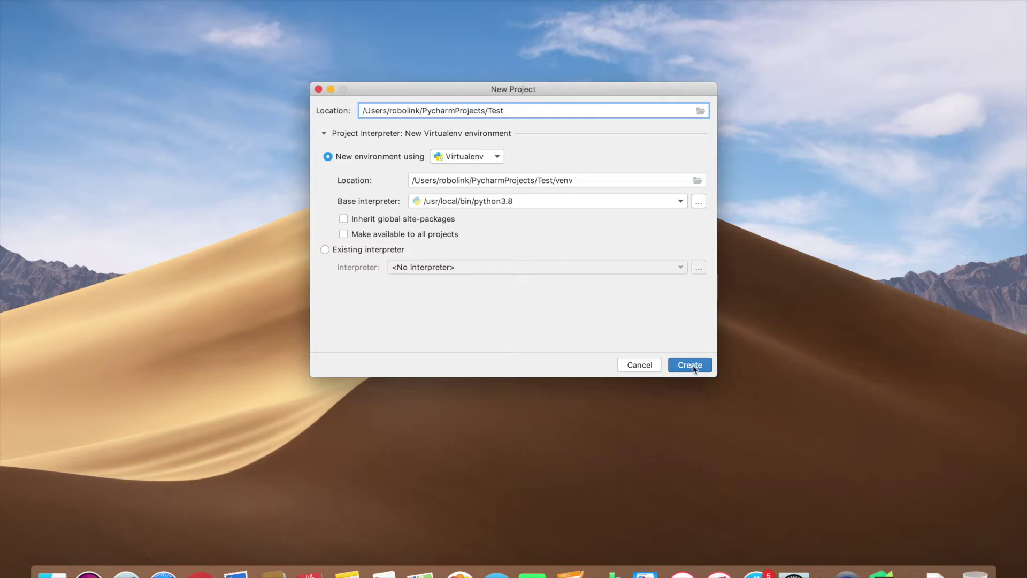
left_click(535, 205)
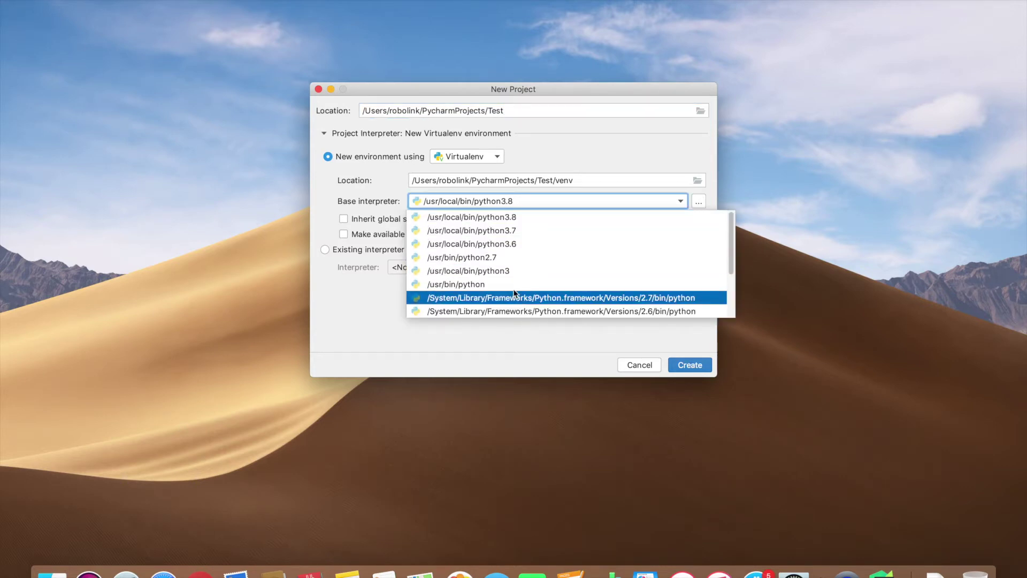
left_click(526, 218)
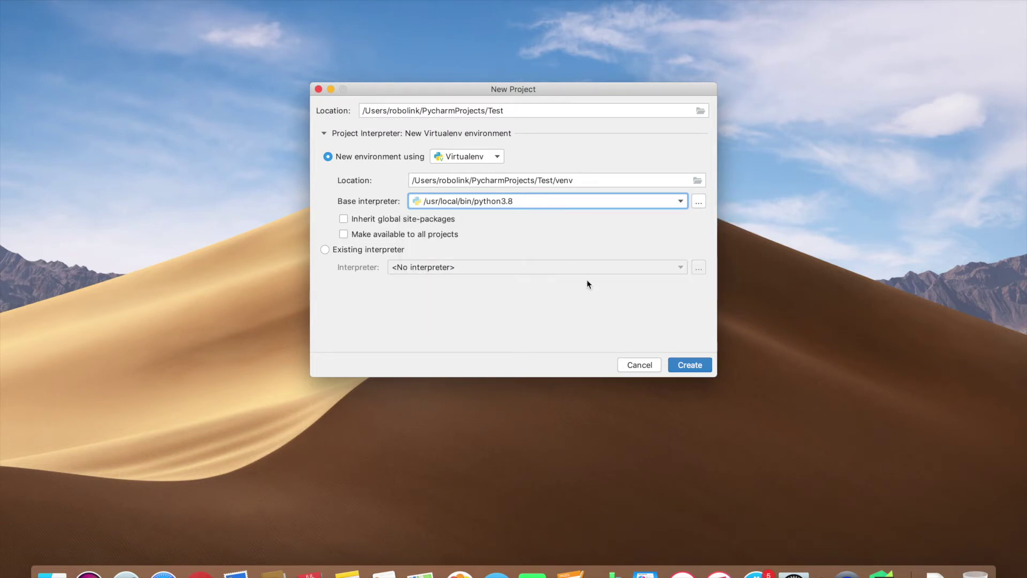
left_click(692, 365)
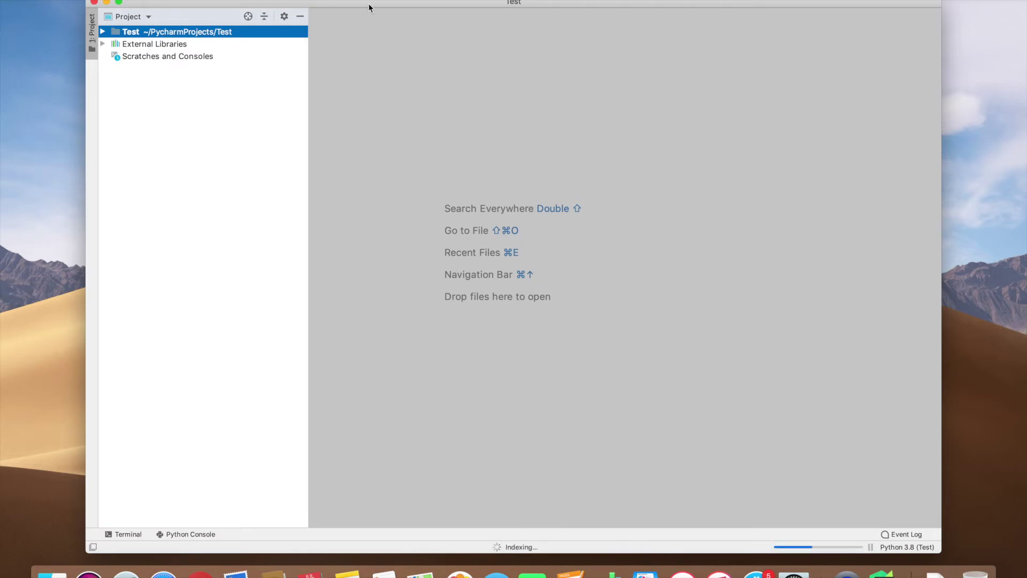
left_click_drag(369, 8, 370, 1)
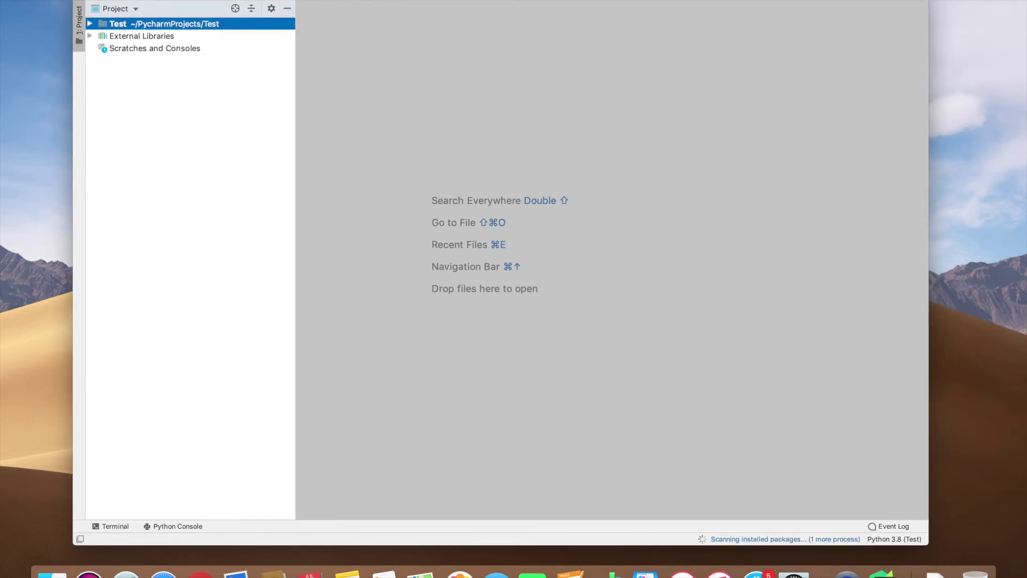
left_click(82, 22)
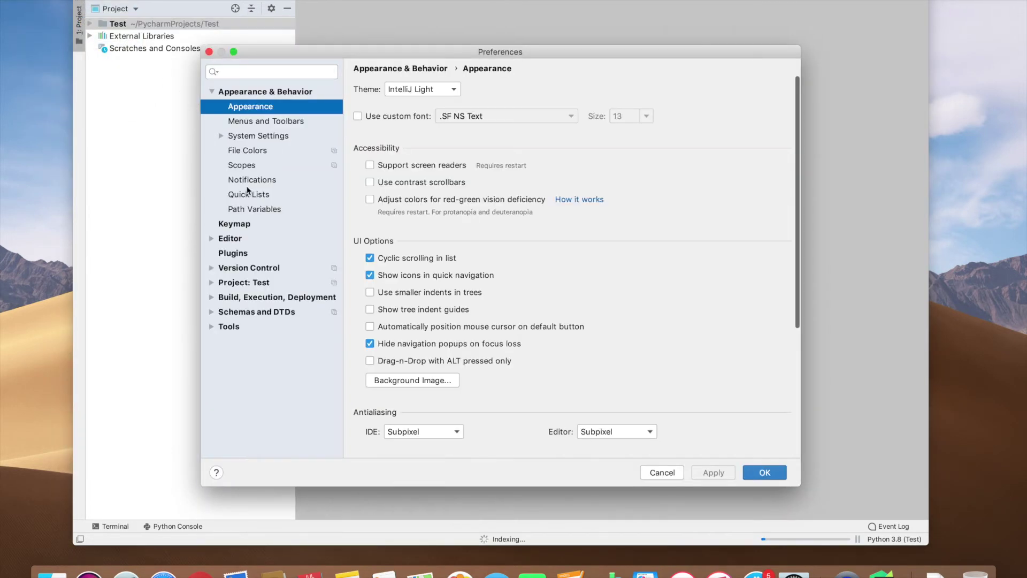
Step: Show Project Interpreter settings for Test, listing pip and setuptools
left_click(240, 283)
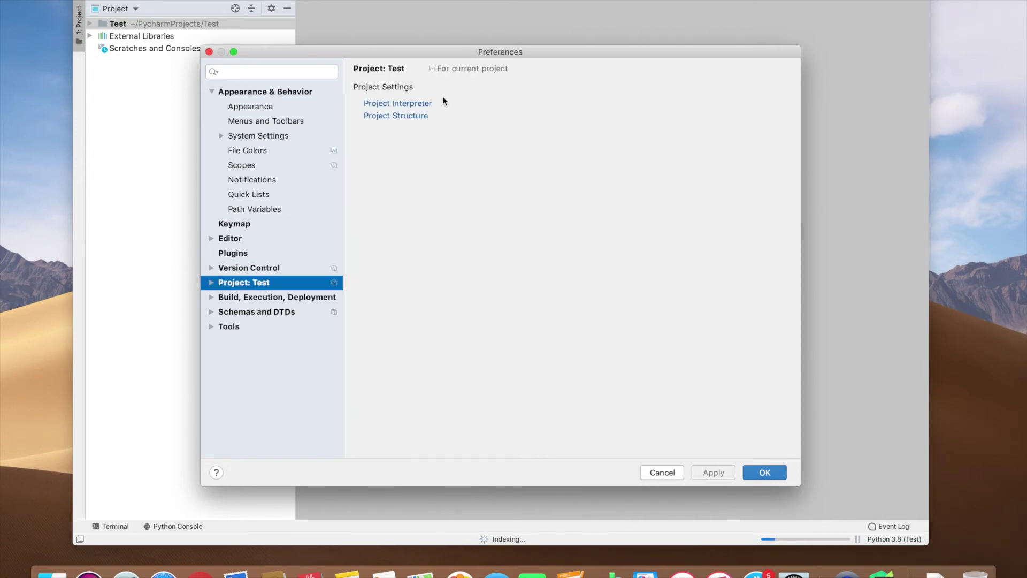
left_click(413, 104)
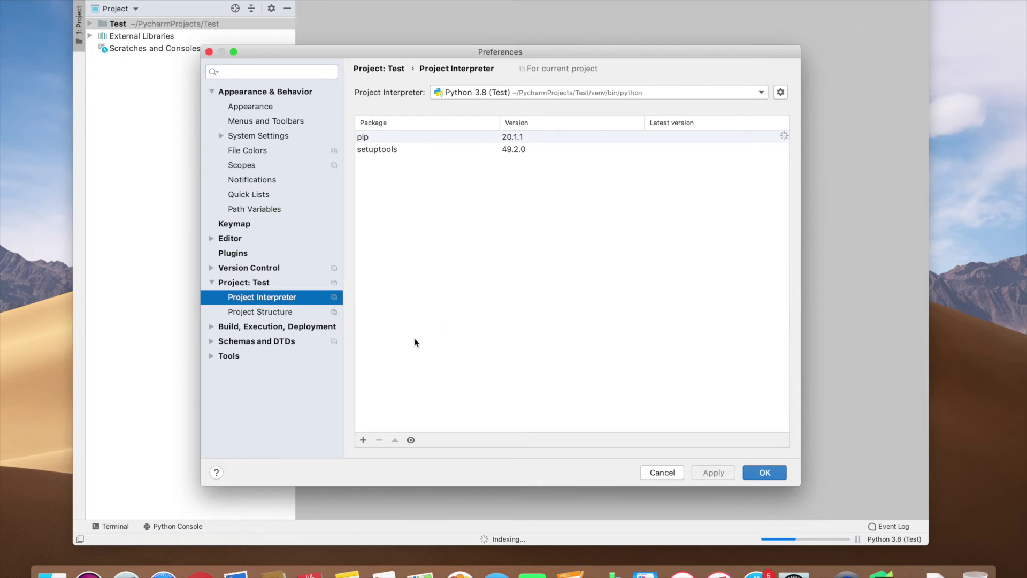
Step: Find CoDrone among available packages, install it, and close the package browser
left_click(364, 440)
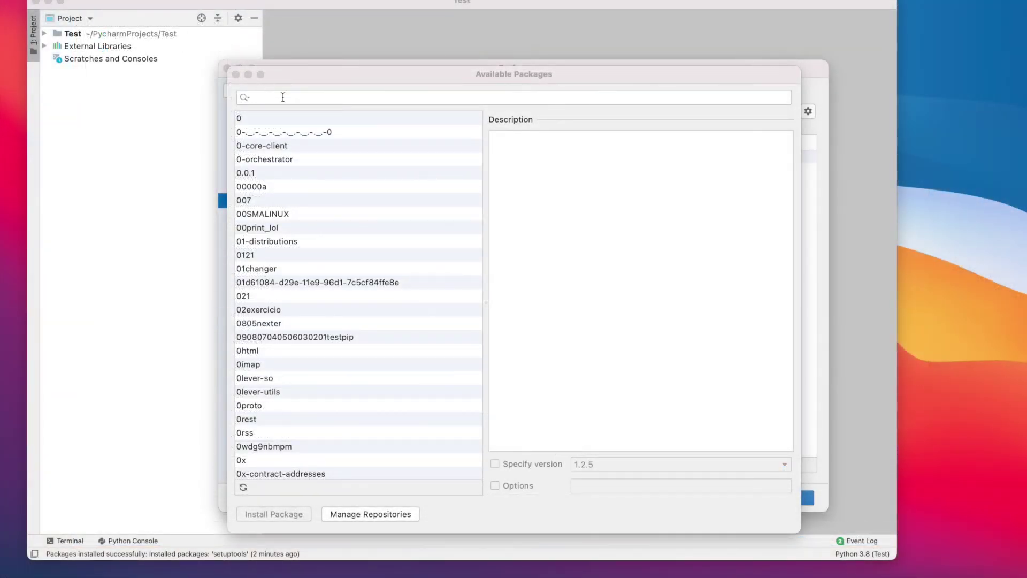
left_click(283, 98)
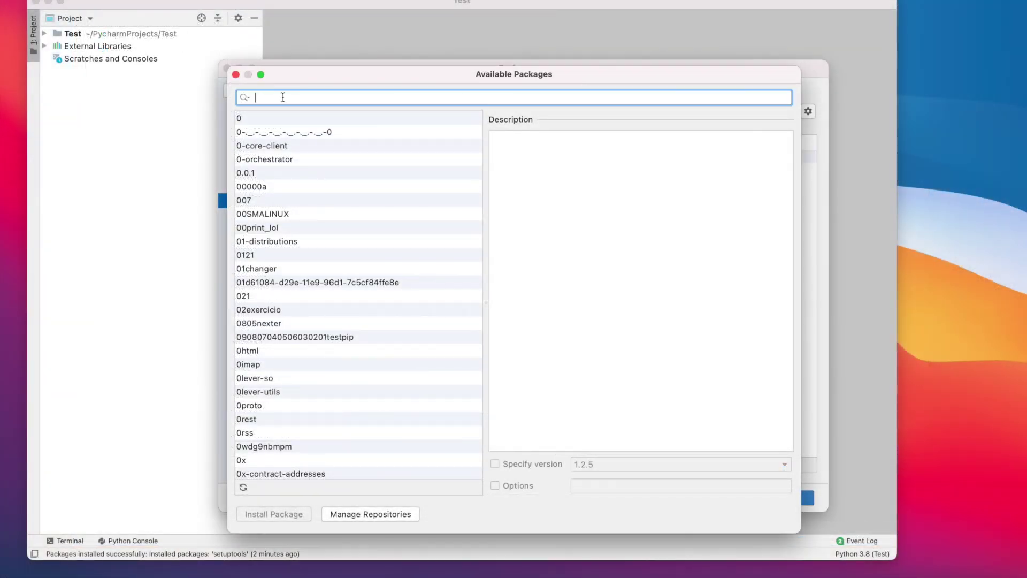
type("codrone")
left_click(298, 120)
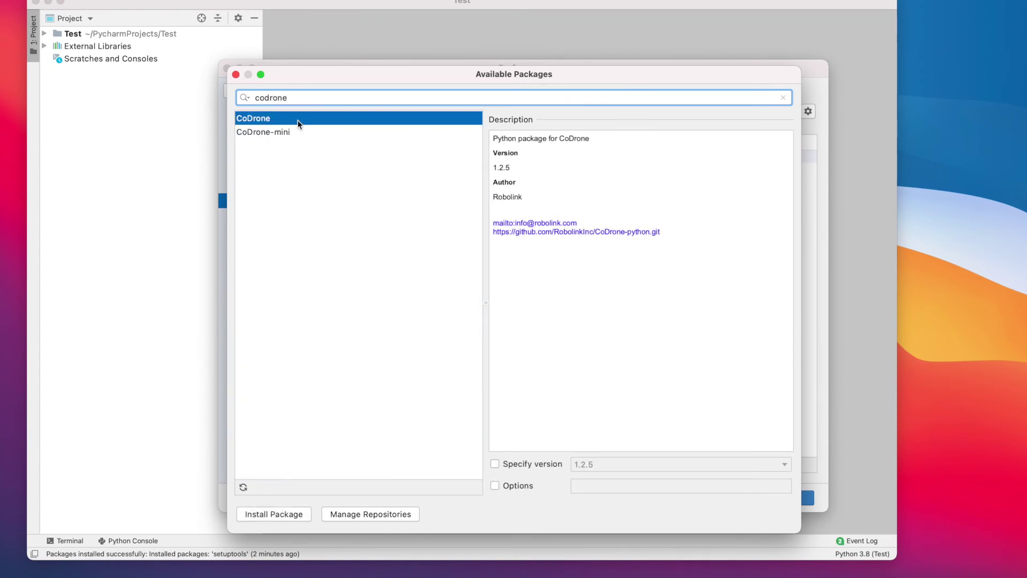
left_click(297, 120)
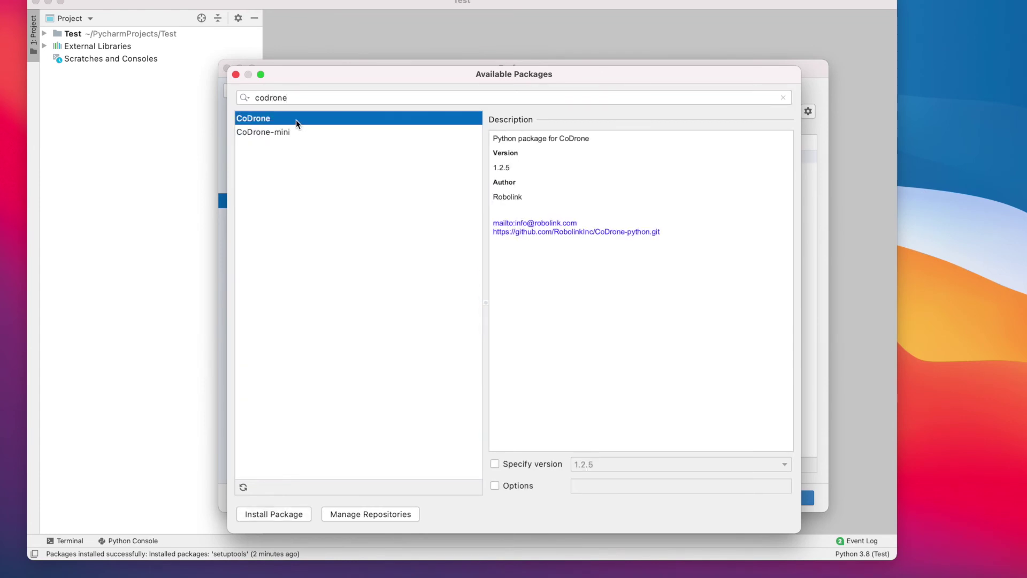
left_click(272, 515)
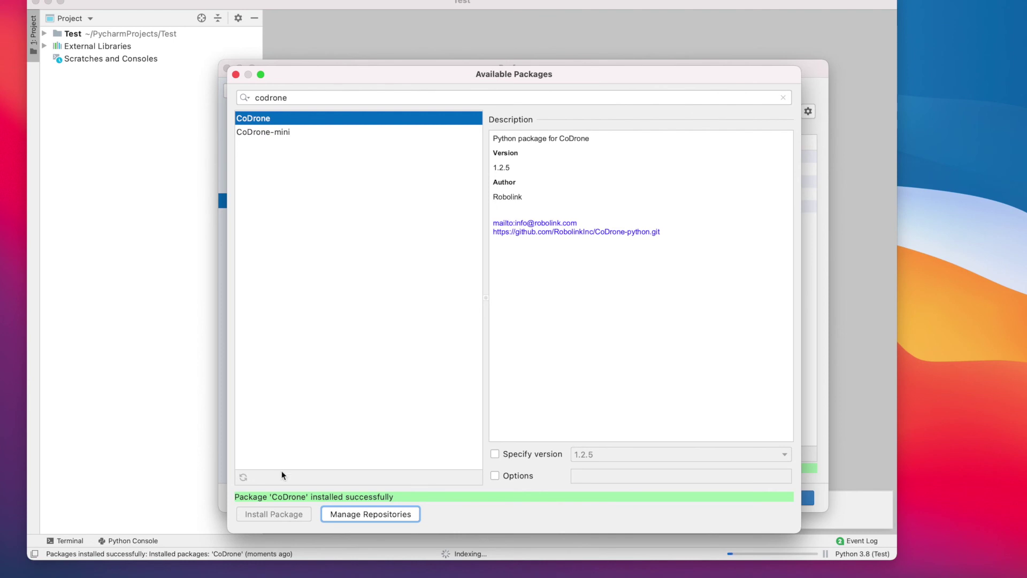
left_click(236, 74)
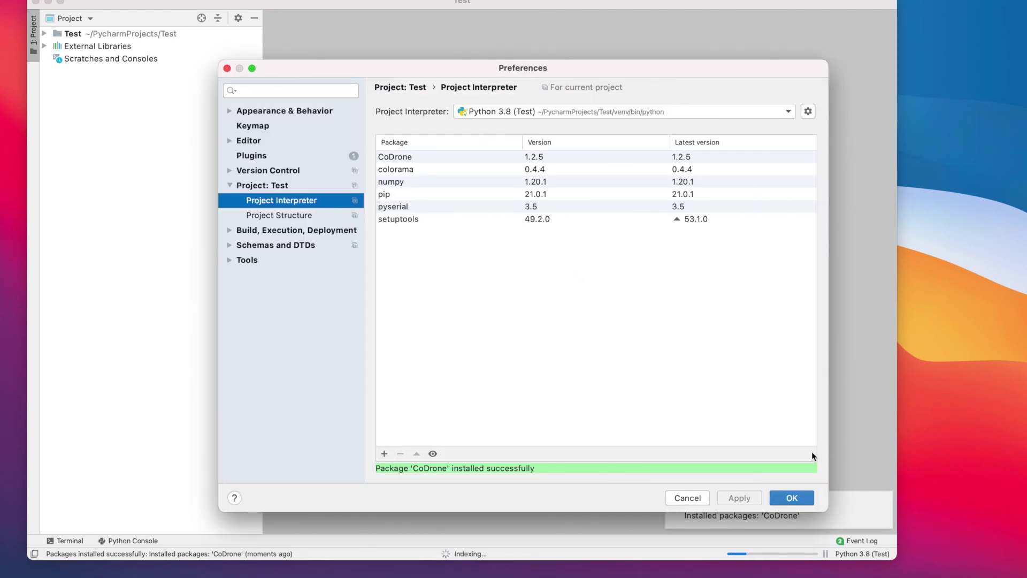
Step: Confirm Preferences with OK to return to the Test project
left_click(804, 499)
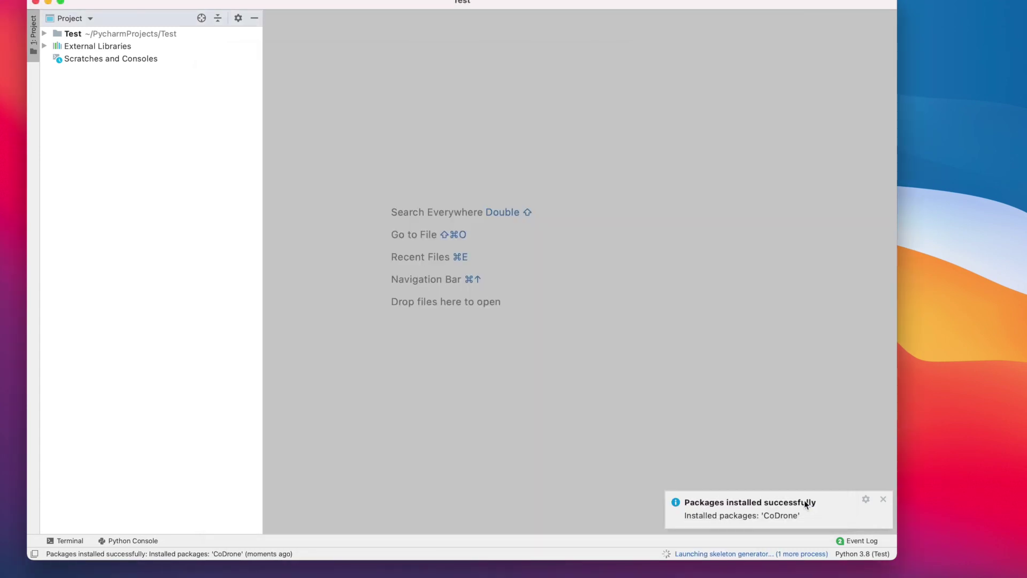